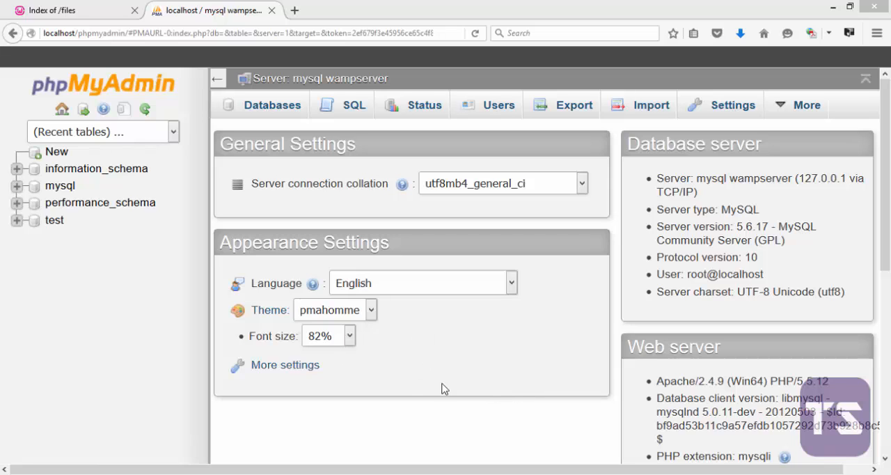
Open the server's users overview, and switch to Notepad++ to replace the note's text with "localhost" followed by a blank line
left_click(492, 105)
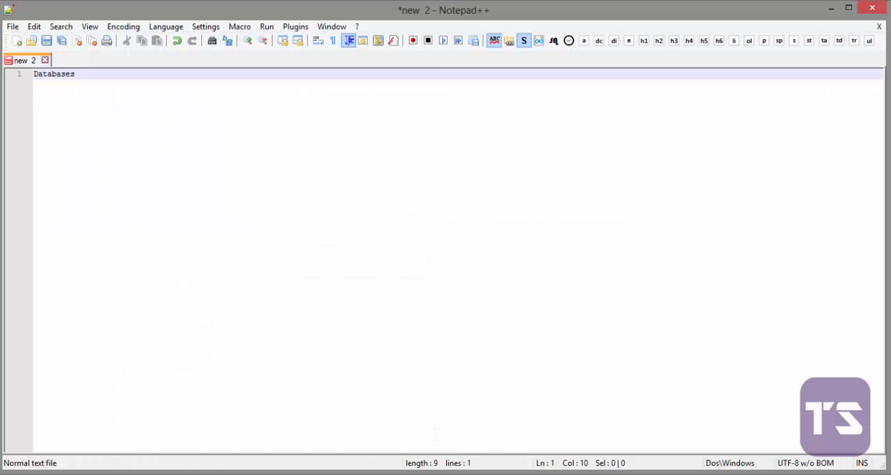
key("BackSpace")
key("BackSpace")
key("BackSpace")
key("BackSpace")
key("BackSpace")
key("BackSpace")
key("BackSpace")
key("BackSpace")
key("BackSpace")
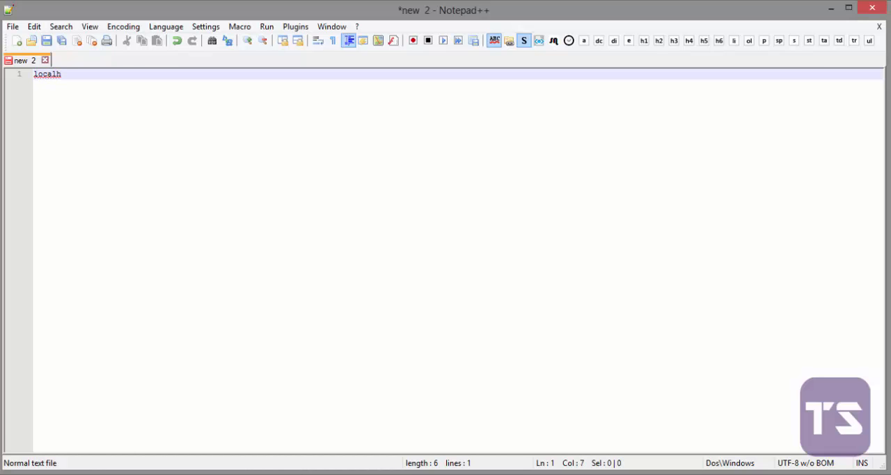
type("localhost")
key("Return")
key("Return")
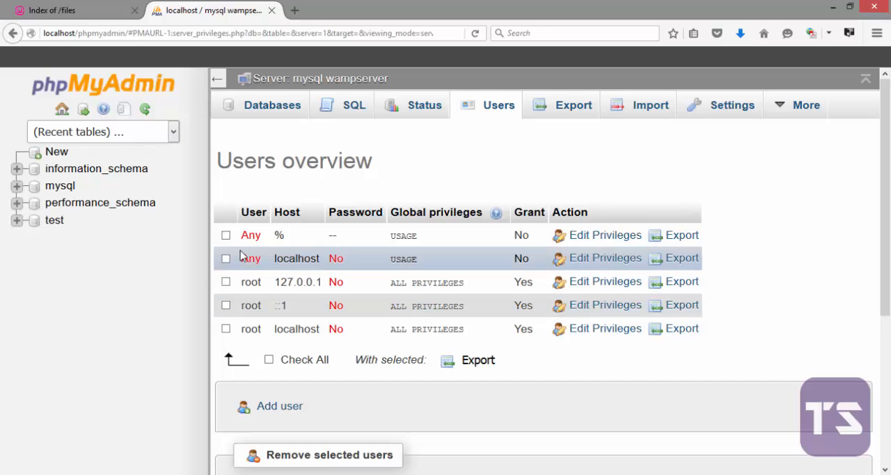
Examine the hosts of the three root accounts in the users overview, leaving none of the accounts selected
left_click(254, 281)
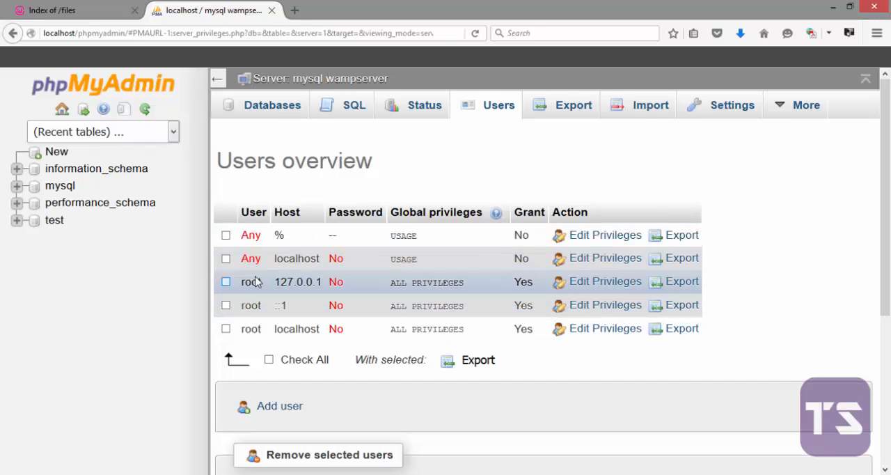
left_click(252, 306)
left_click(244, 332)
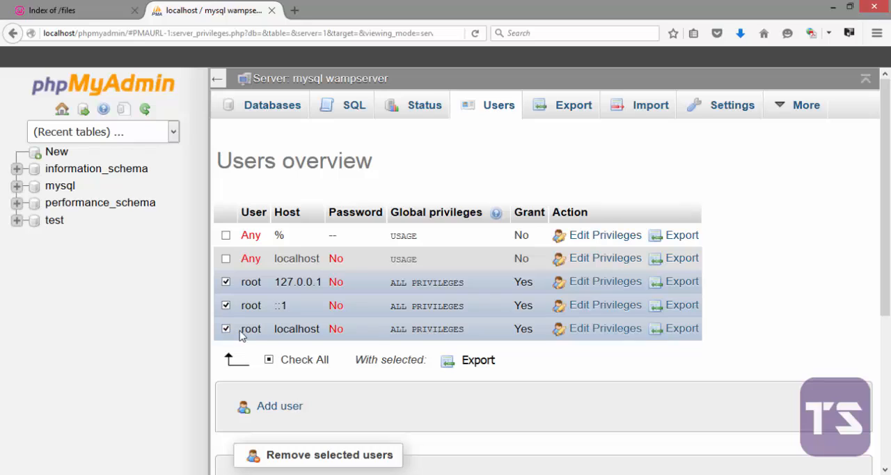
left_click_drag(239, 335, 324, 332)
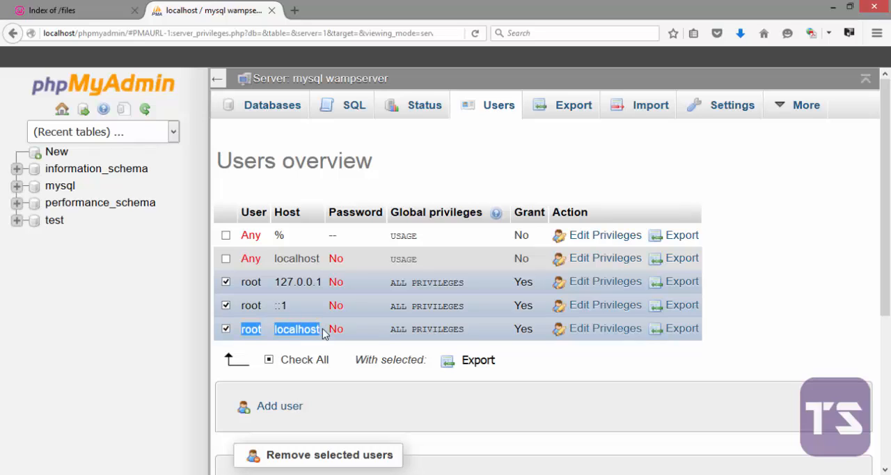
left_click(296, 212)
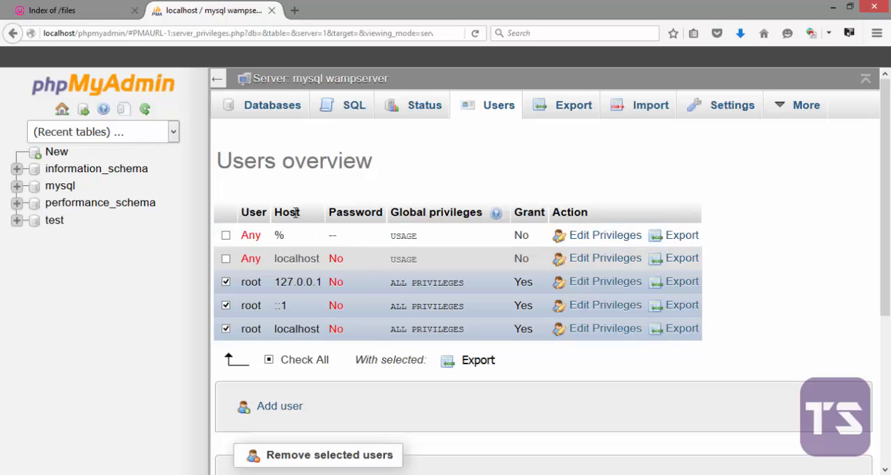
double_click(277, 304)
left_click(286, 216)
left_click_drag(276, 282, 316, 331)
left_click(226, 329)
left_click(225, 305)
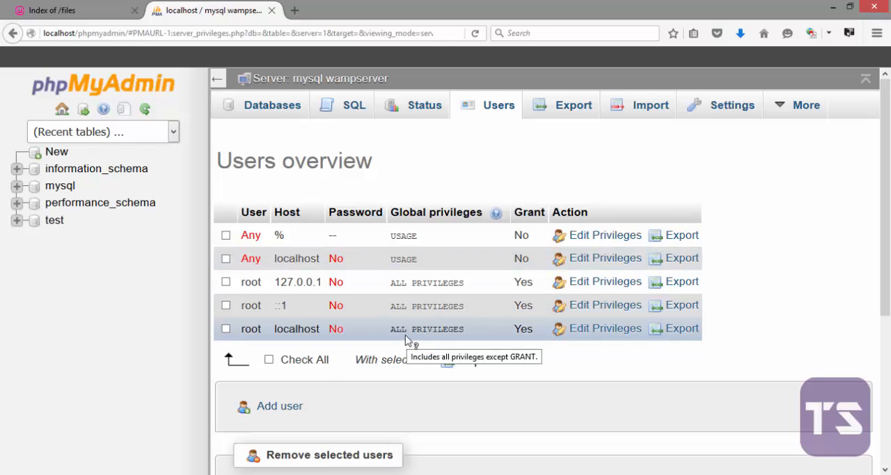
Review the host and password options in the form for adding a user, and return to the server's database list
scroll(427, 409, "down", 2)
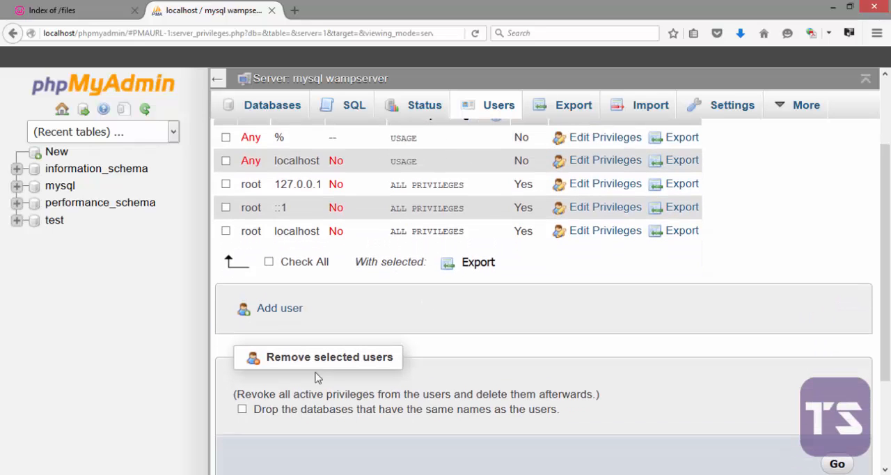
left_click(272, 311)
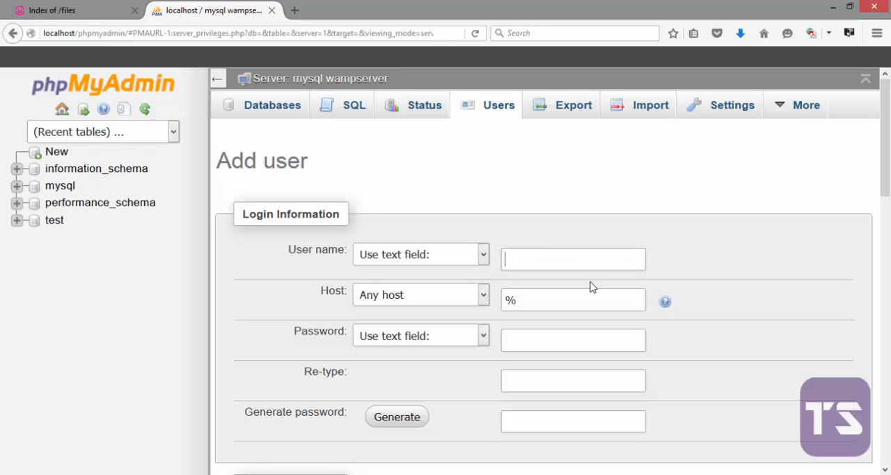
left_click(479, 297)
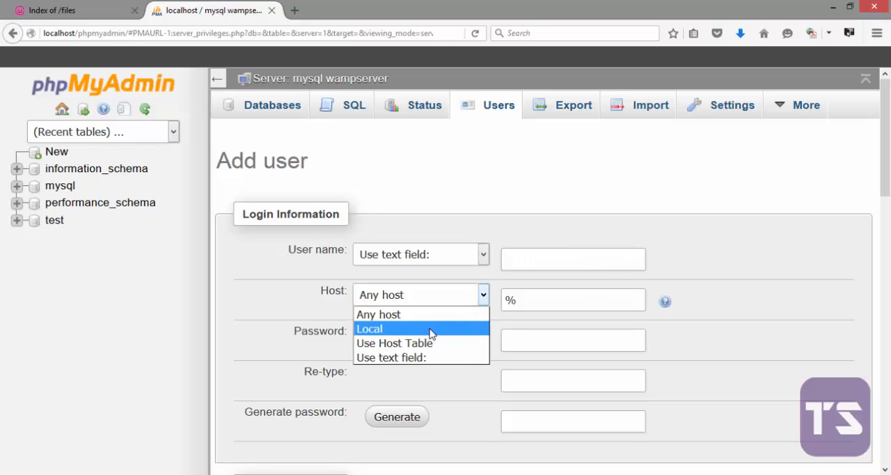
left_click(483, 336)
left_click(484, 335)
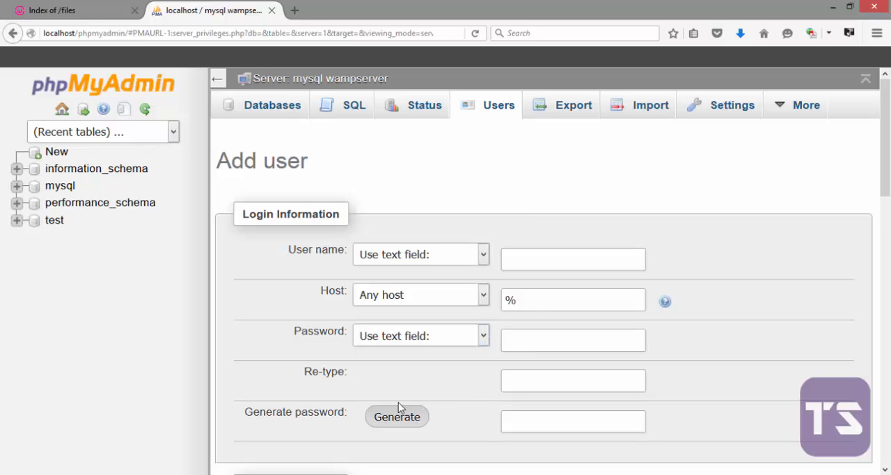
scroll(449, 429, "down", 2)
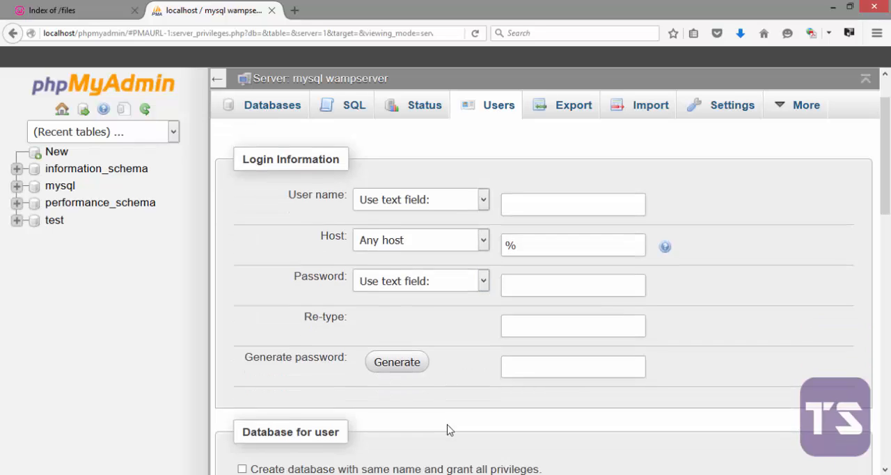
scroll(449, 429, "up", 2)
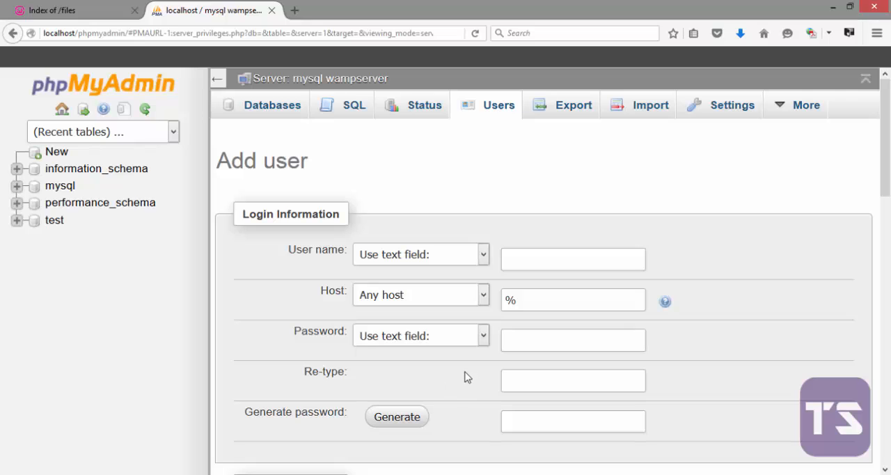
scroll(396, 336, "down", 2)
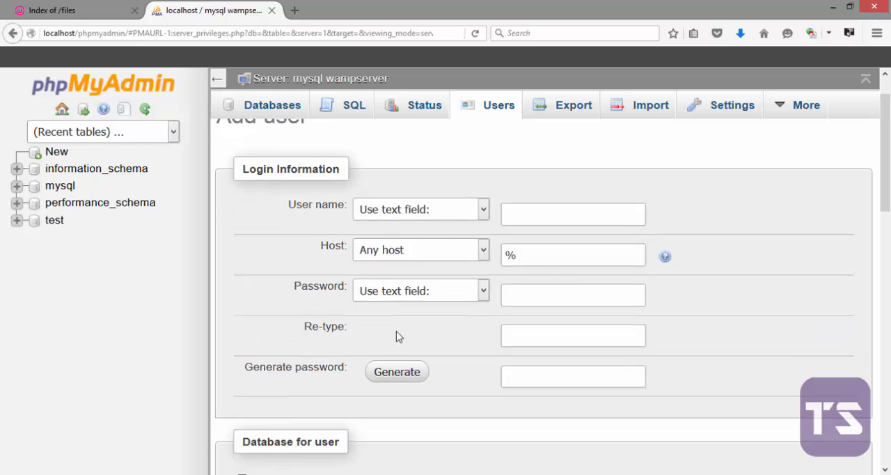
scroll(396, 335, "up", 2)
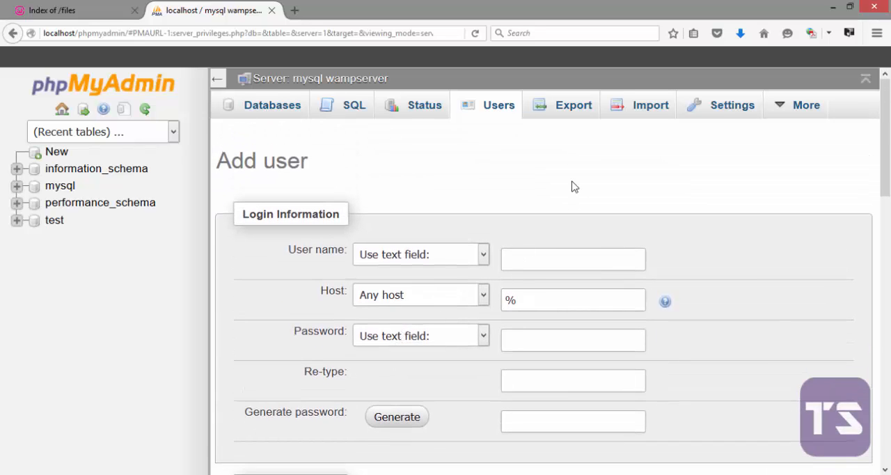
left_click(281, 113)
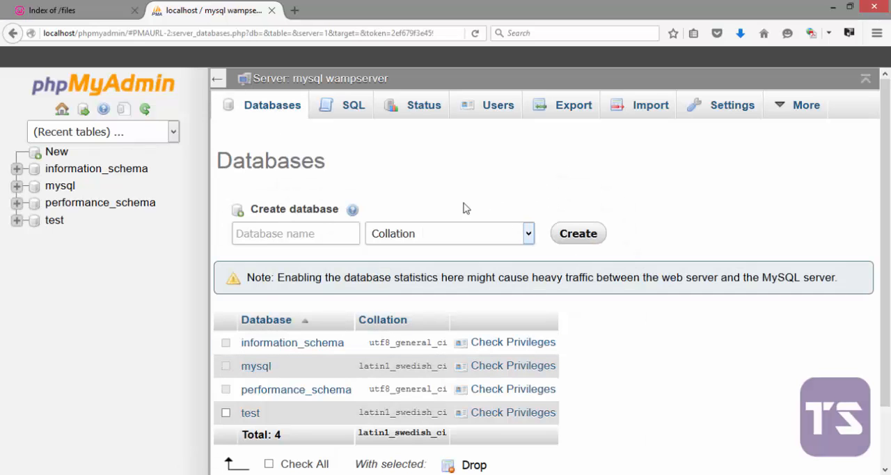
Add "username" and "password" below "localhost" in the Notepad++ note, separated by blank lines, and highlight the entries
left_click(296, 474)
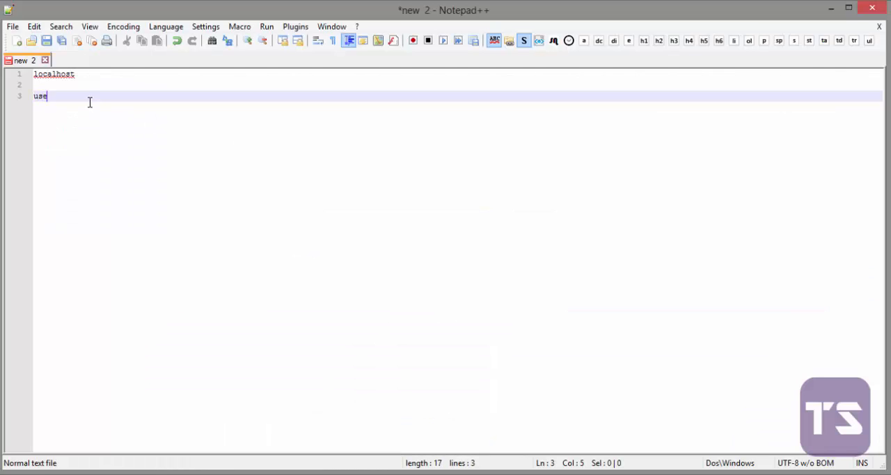
type("me")
key("Return")
key("Return")
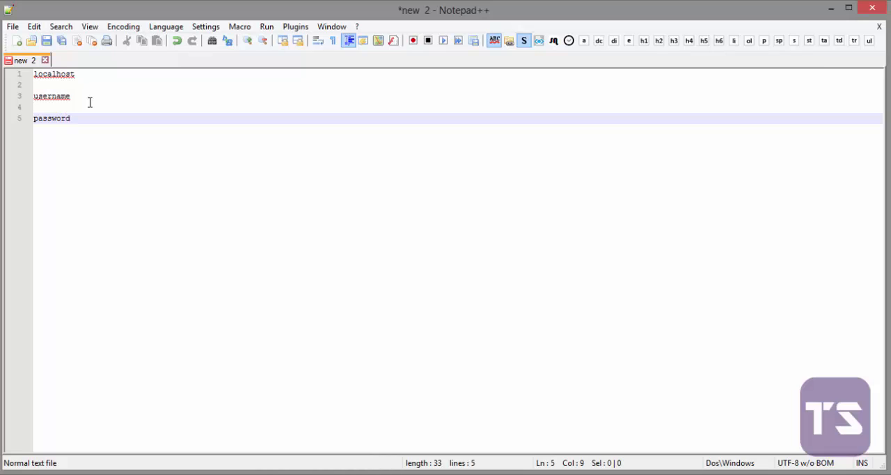
key("Return")
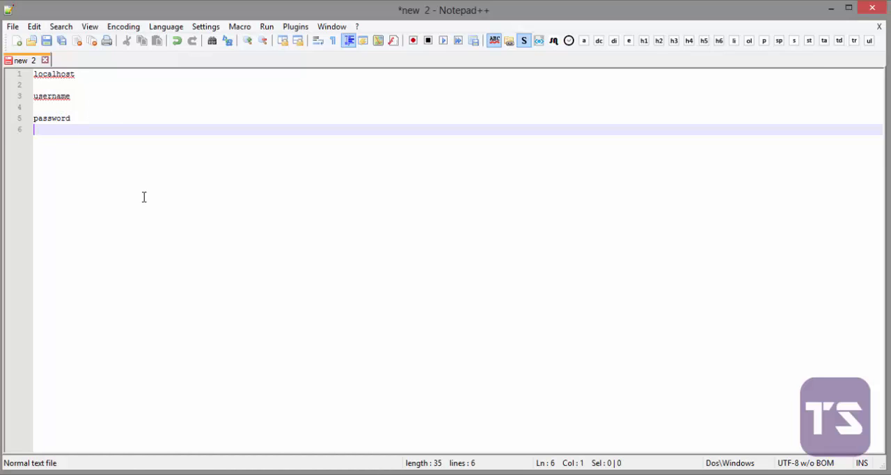
left_click_drag(120, 153, 43, 74)
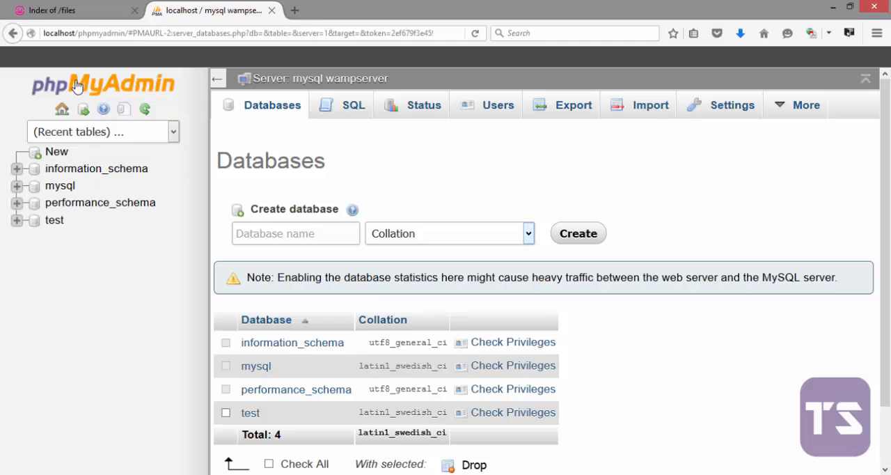
View the structure of the test database in phpMyAdmin and collapse its entry in the database tree
left_click(54, 221)
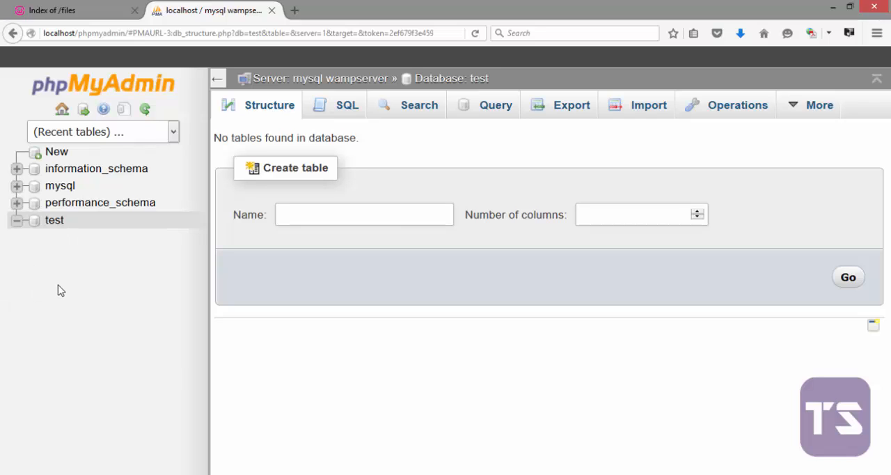
left_click(17, 222)
Create a new database named course_one with the default collation
left_click(51, 158)
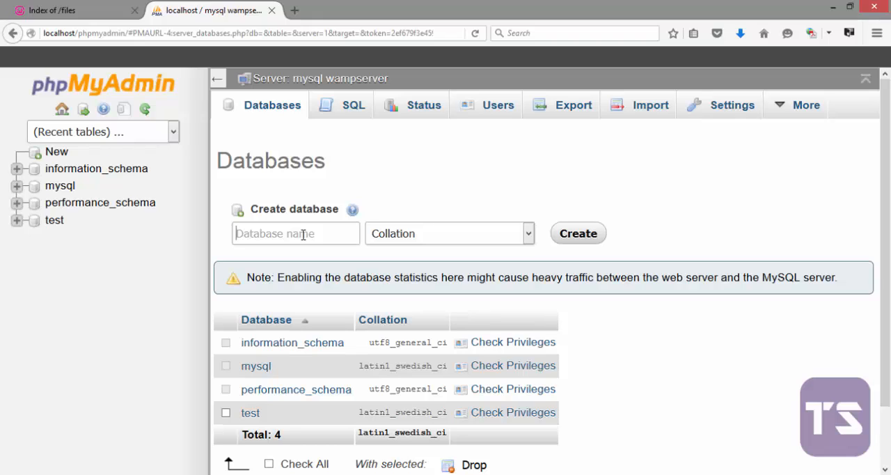
type("course_one")
left_click(578, 237)
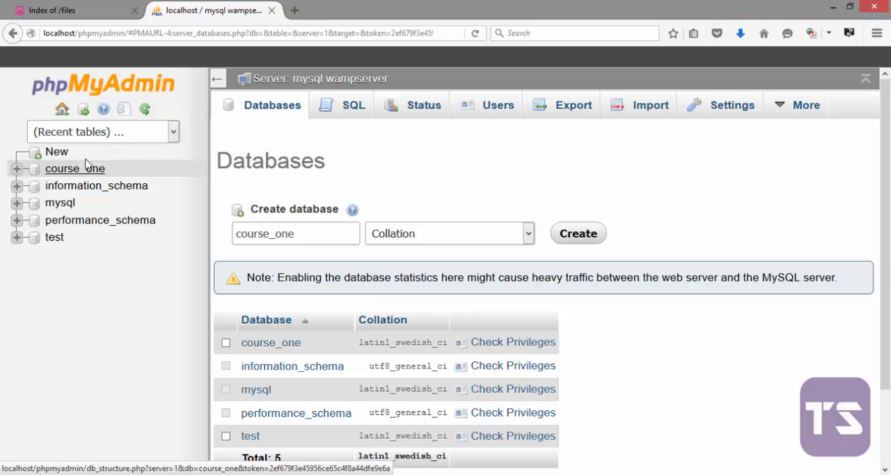
Open the course_one database and enter "user" as the name for a new table
left_click(78, 174)
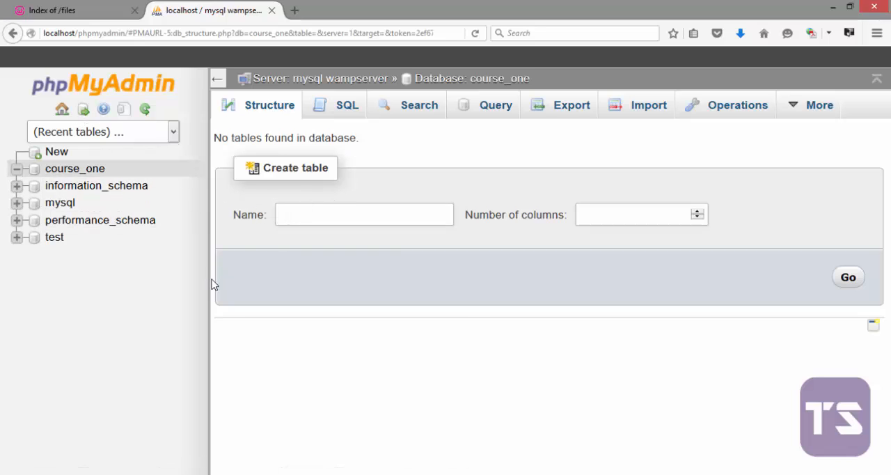
type("user")
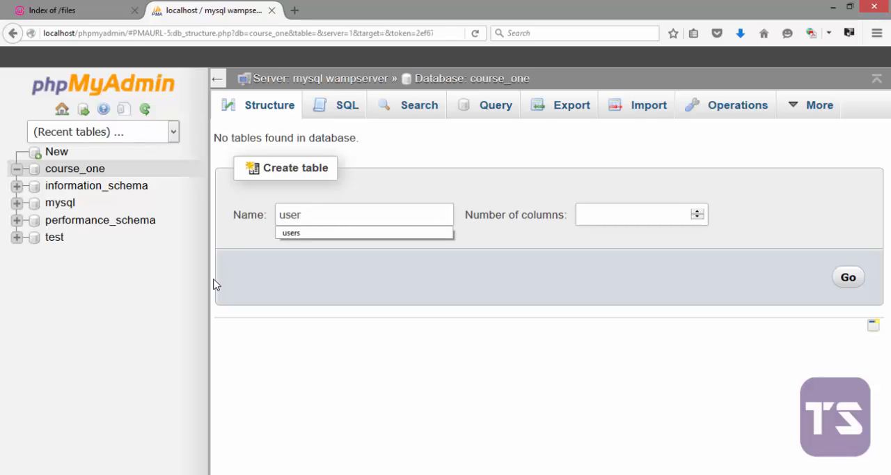
key("Tab")
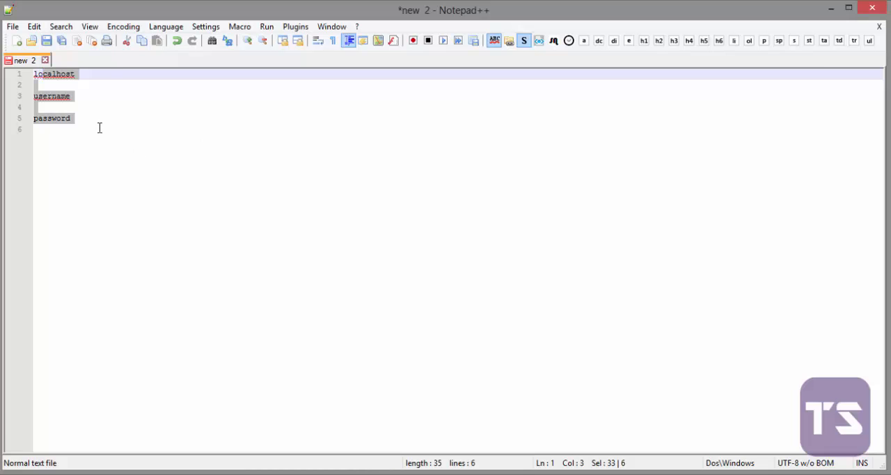
Switch to Notepad++ and review the localhost, username and password entries in the note
left_click_drag(68, 116, 29, 64)
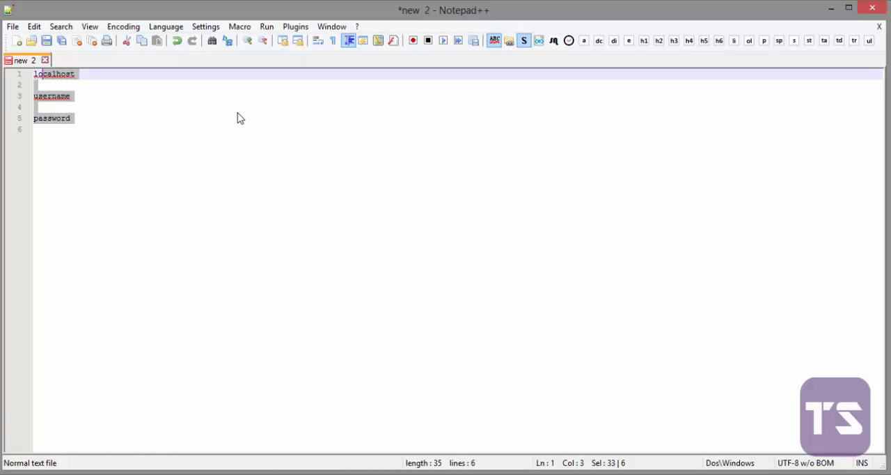